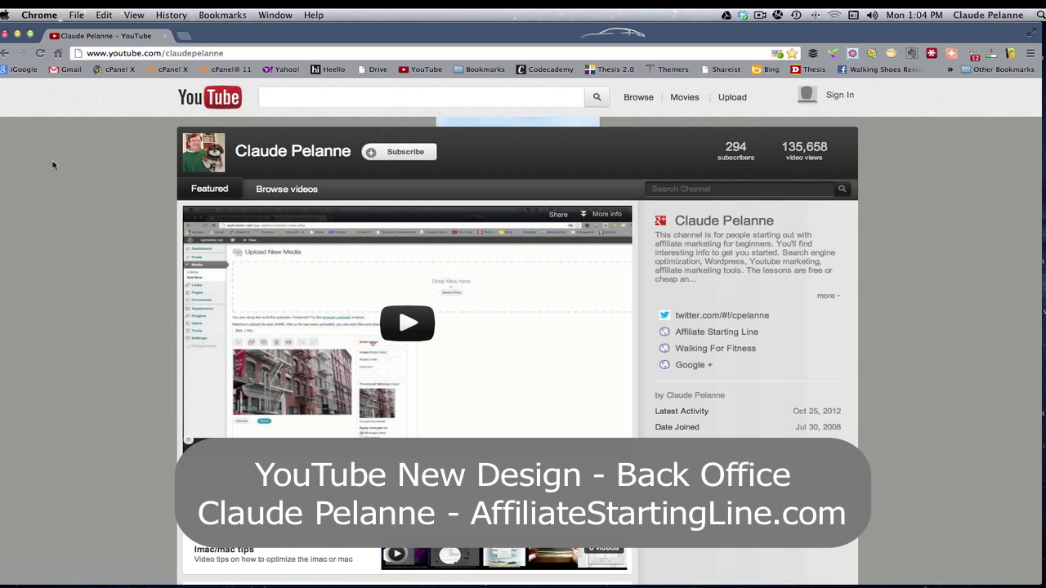
# Step: Go from the channel page to the YouTube home page and dismiss the SEOquake bar
pyautogui.scroll(-5, 52, 160)
pyautogui.scroll(5, 53, 160)
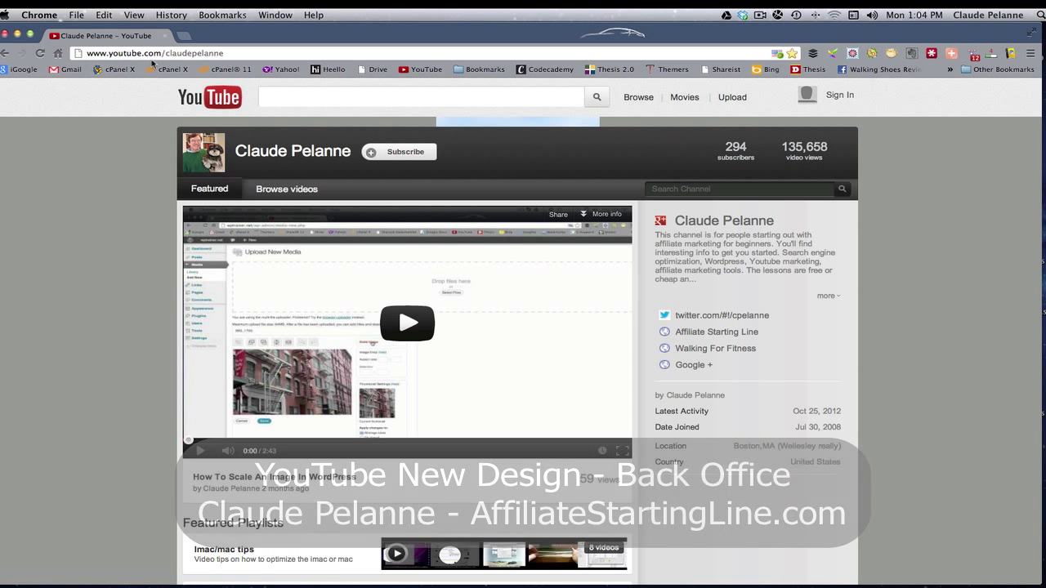
pyautogui.click(220, 106)
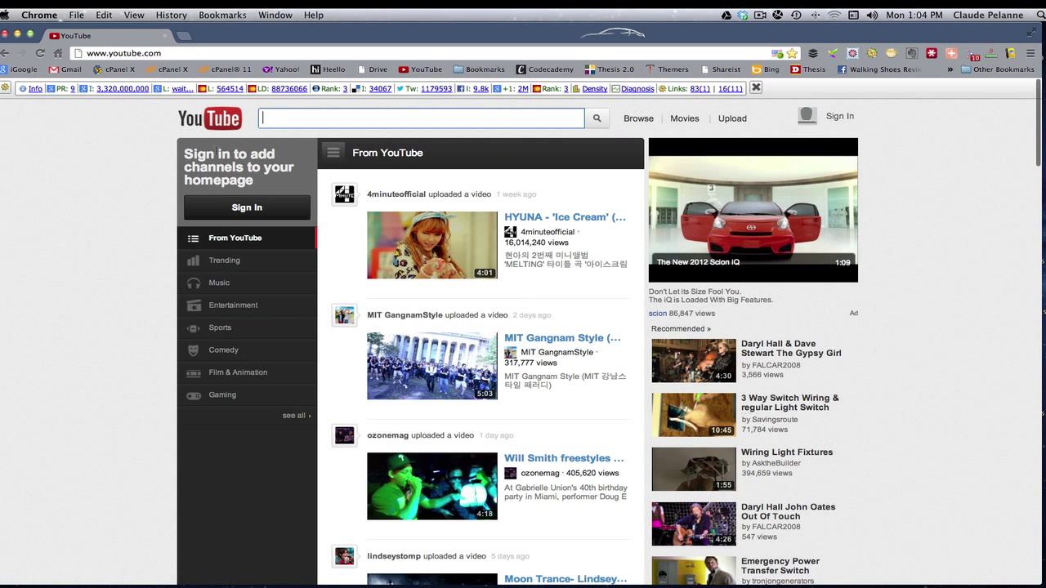
pyautogui.click(745, 89)
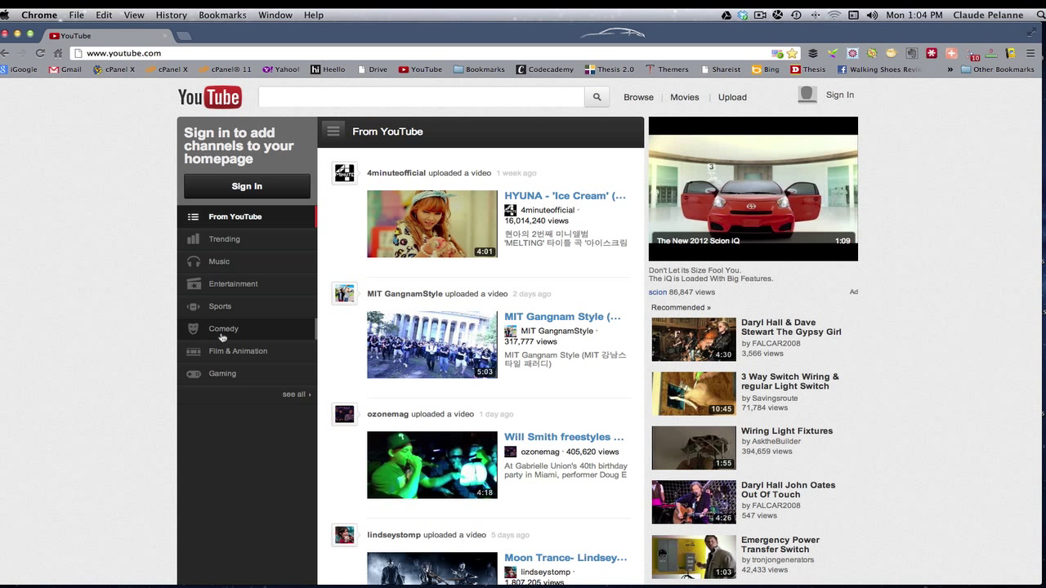
pyautogui.moveTo(431, 245)
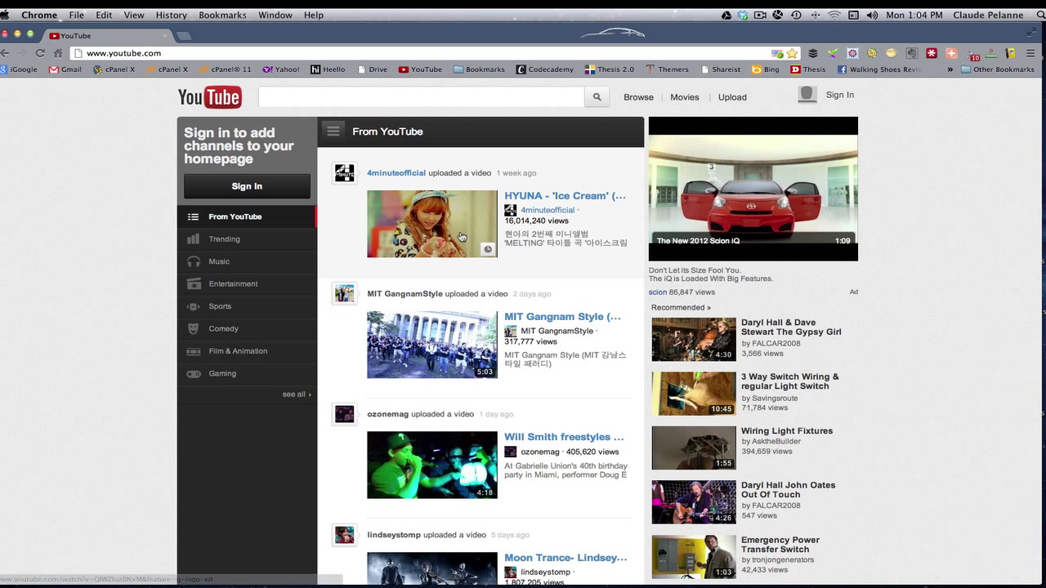
# Step: Browse down the home feed and back to the top, then begin signing in
pyautogui.scroll(-5, 458, 233)
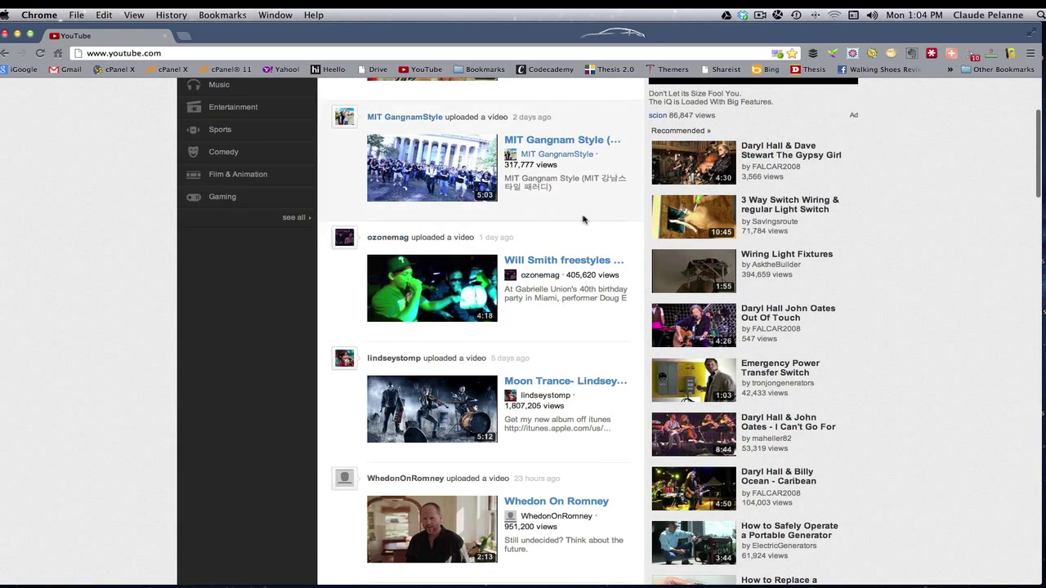
pyautogui.scroll(-3, 820, 157)
pyautogui.scroll(-2, 820, 158)
pyautogui.scroll(-5, 820, 157)
pyautogui.scroll(-2, 820, 157)
pyautogui.scroll(-4, 776, 246)
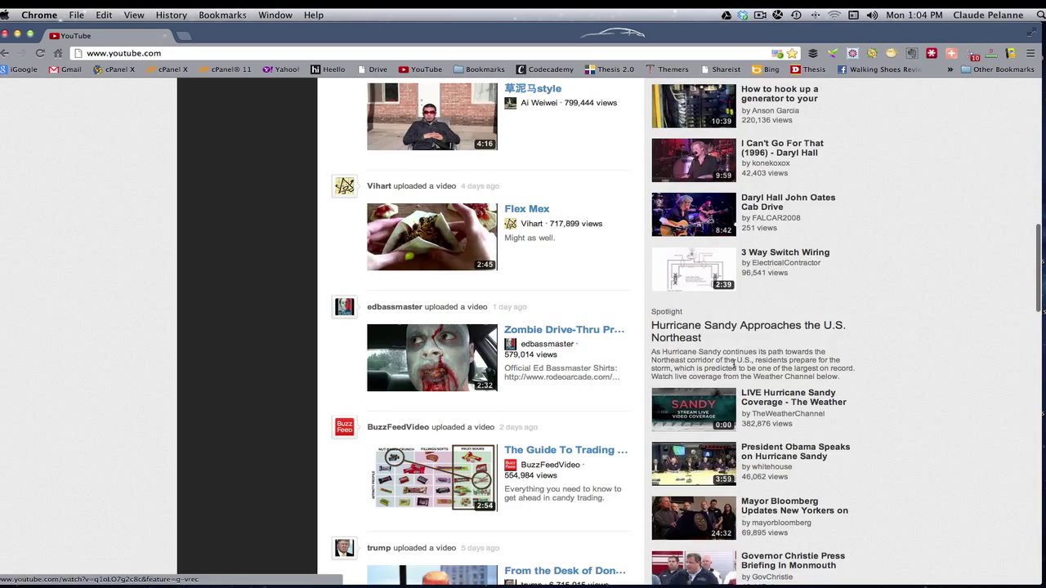
pyautogui.scroll(-5, 733, 357)
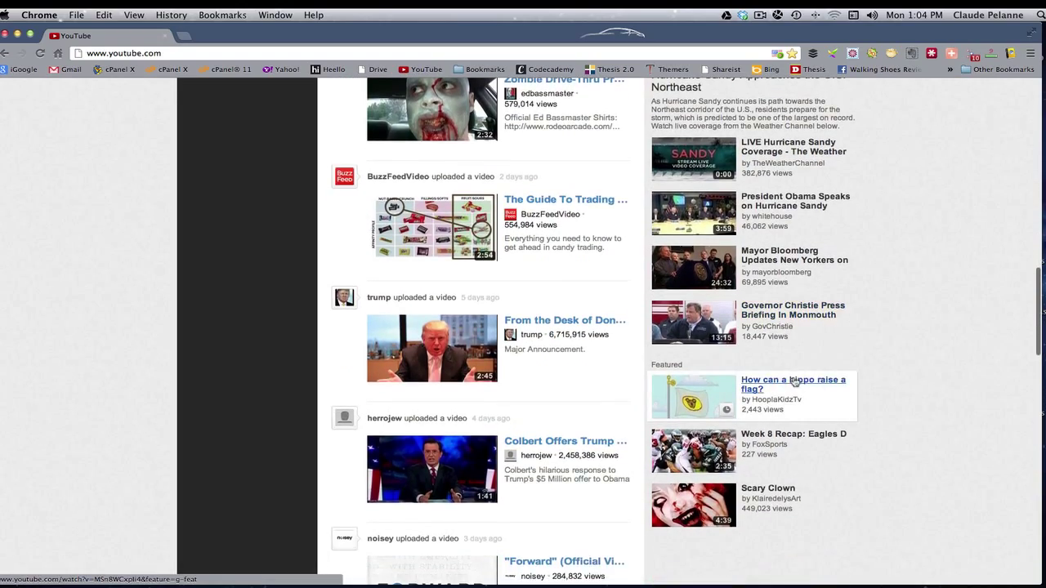
pyautogui.scroll(1, 711, 368)
pyautogui.scroll(4, 624, 345)
pyautogui.scroll(2, 602, 331)
pyautogui.scroll(3, 547, 352)
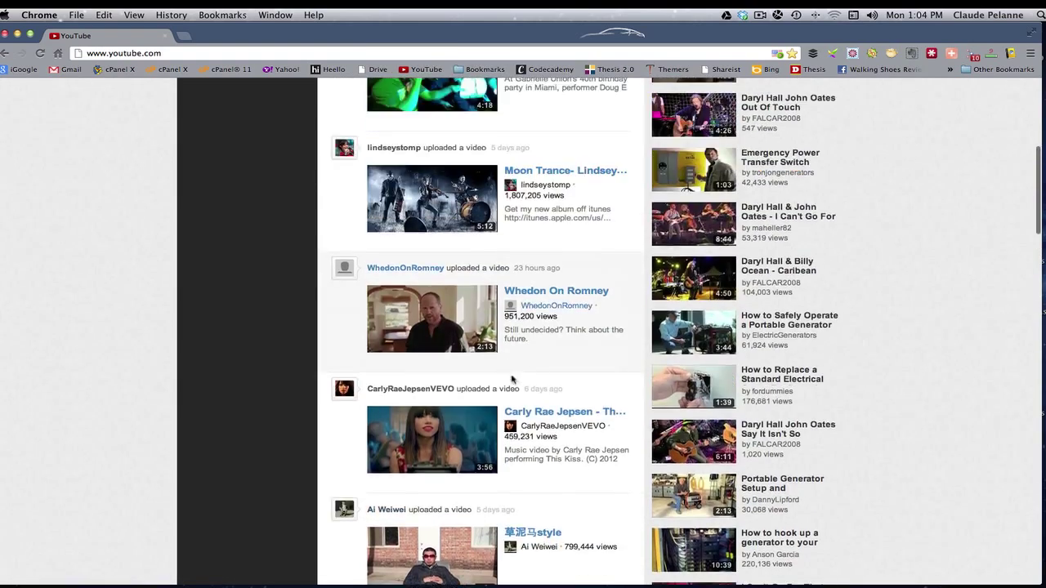
pyautogui.scroll(5, 515, 368)
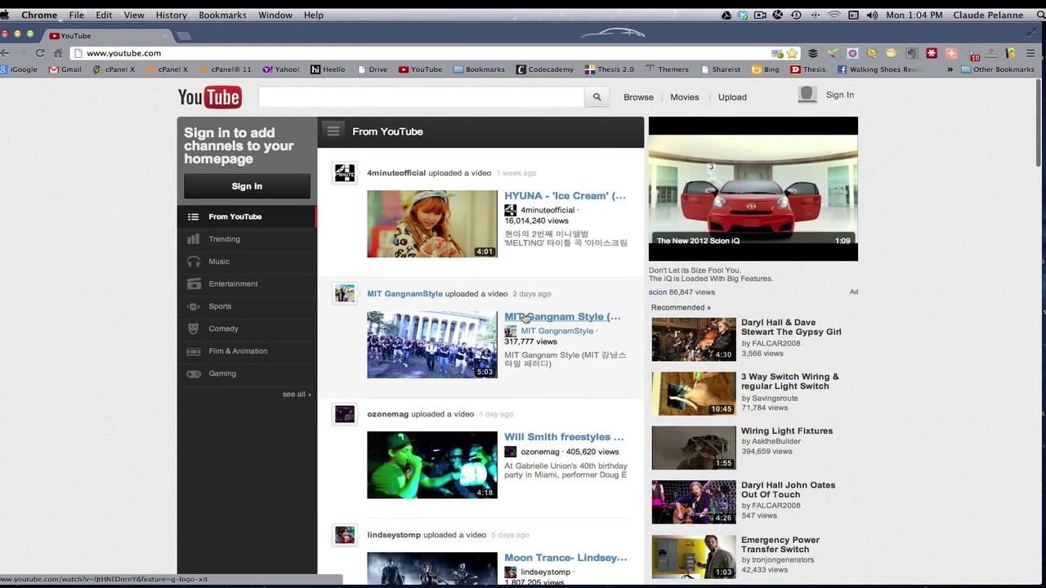
pyautogui.click(829, 98)
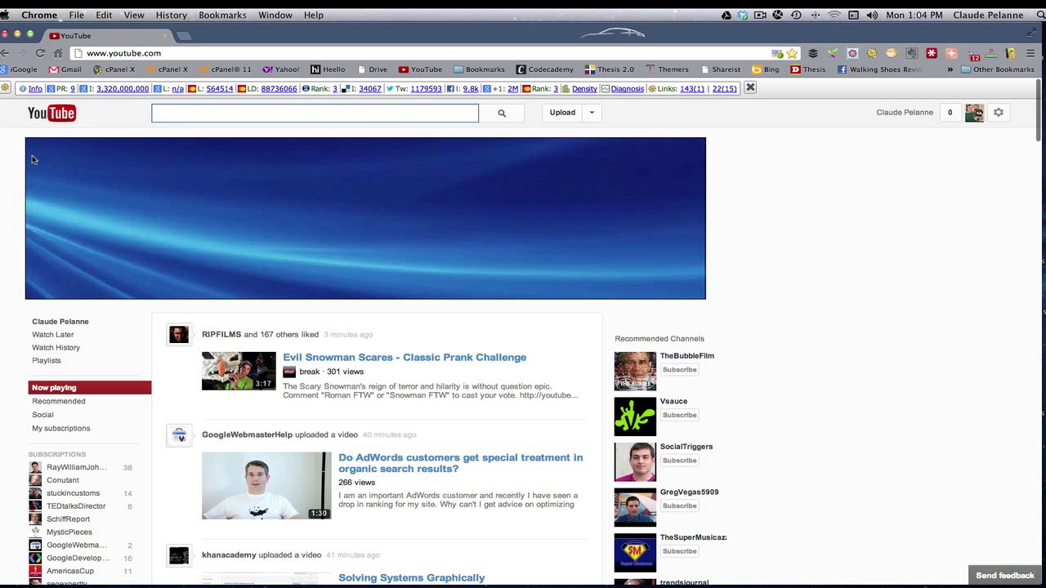
# Step: Close the SEOquake bar on the signed-in home feed and scroll it briefly
pyautogui.click(750, 87)
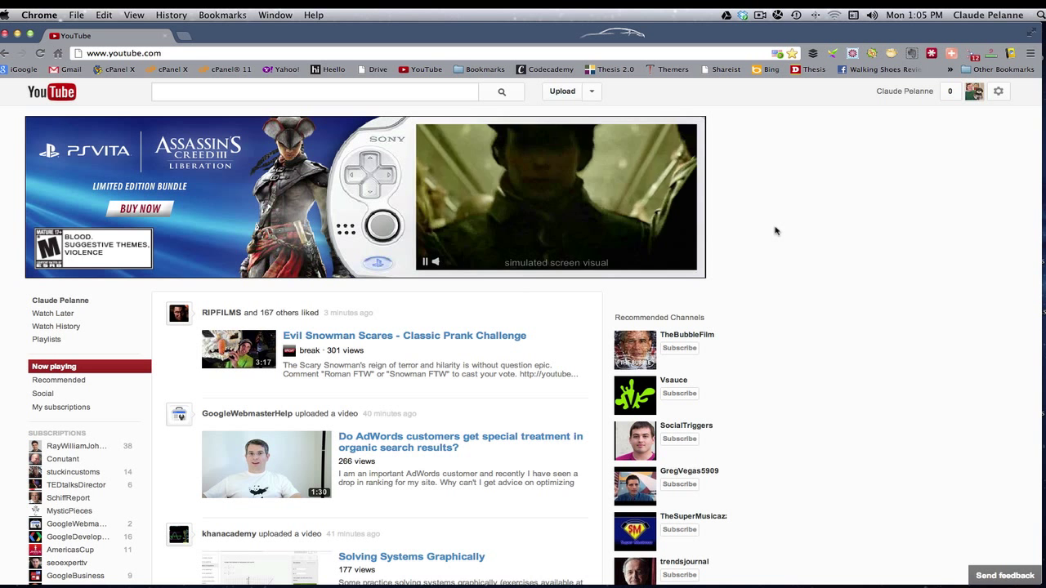
pyautogui.scroll(1, 774, 231)
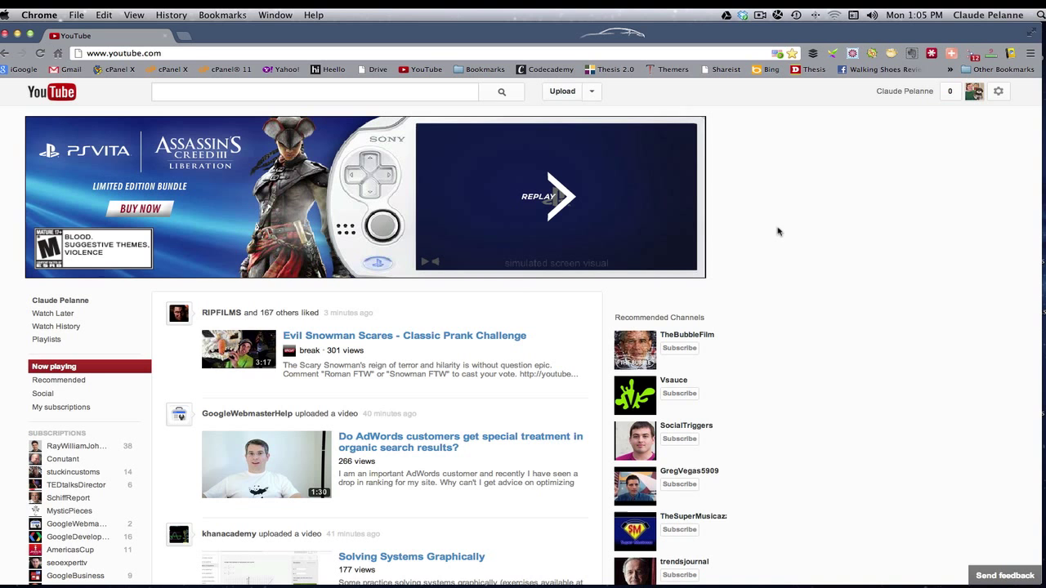
pyautogui.scroll(-1, 822, 198)
pyautogui.scroll(1, 822, 199)
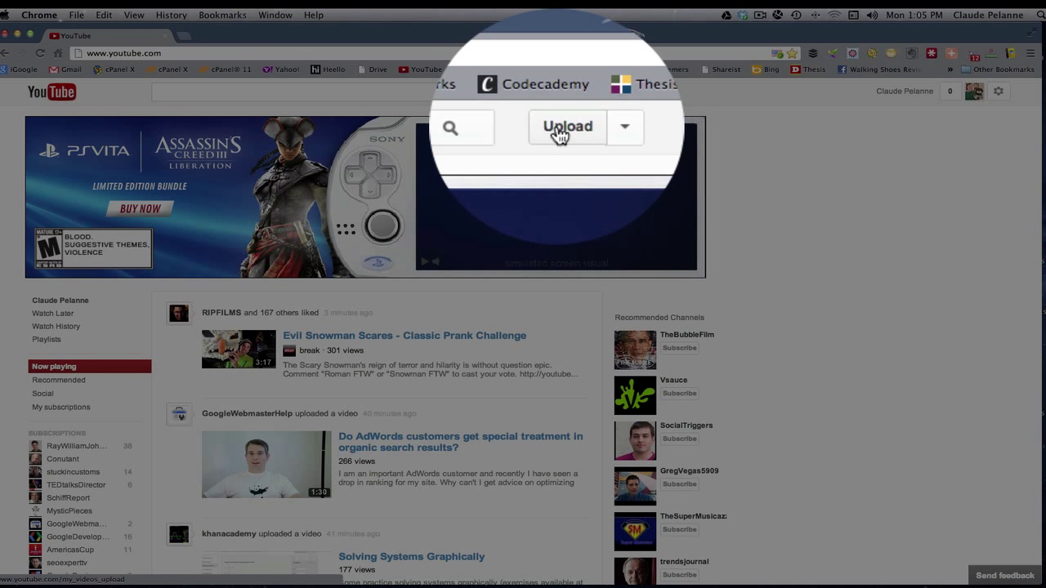
pyautogui.click(594, 92)
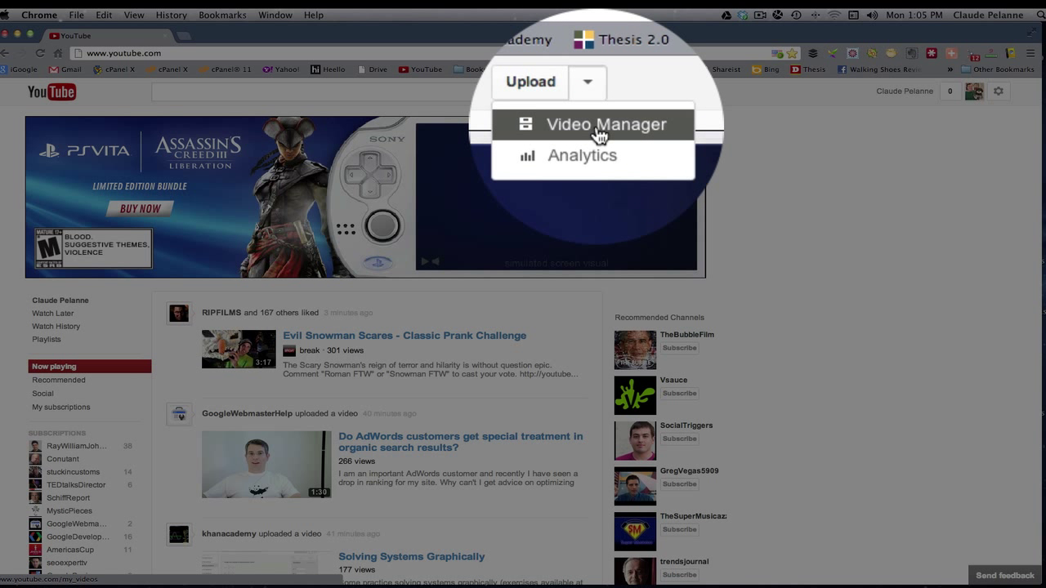
pyautogui.click(913, 102)
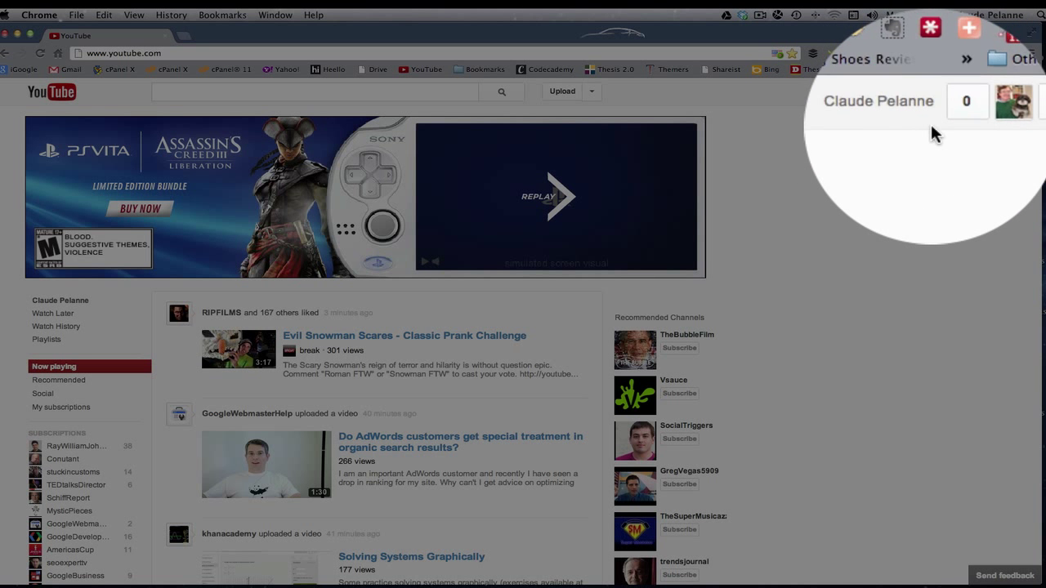
pyautogui.click(915, 97)
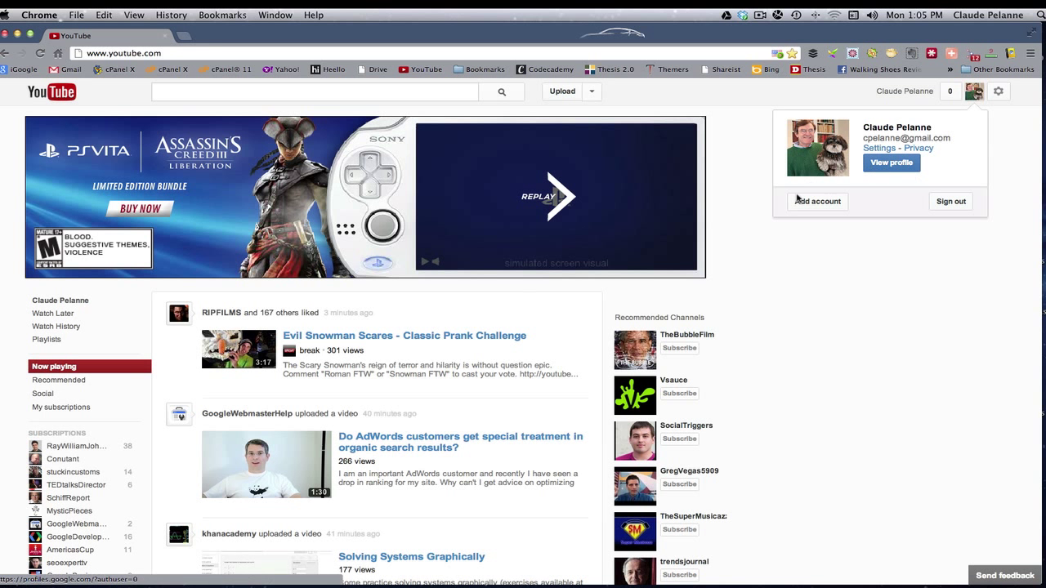
pyautogui.click(745, 125)
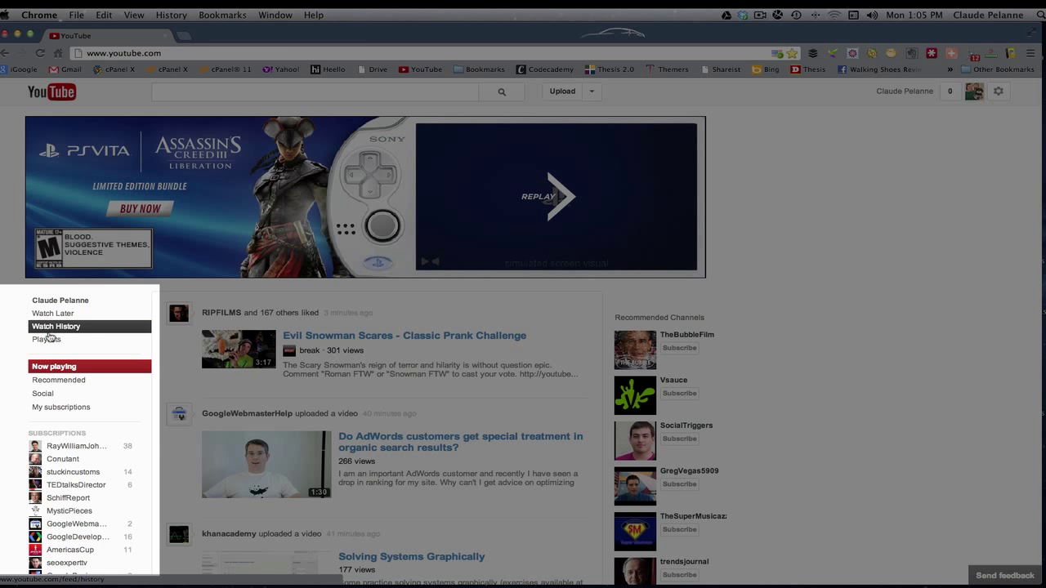
# Step: Scroll through the channel directory, then bring up and dismiss the browser's page menu
pyautogui.scroll(-2, 48, 347)
pyautogui.scroll(-2, 47, 348)
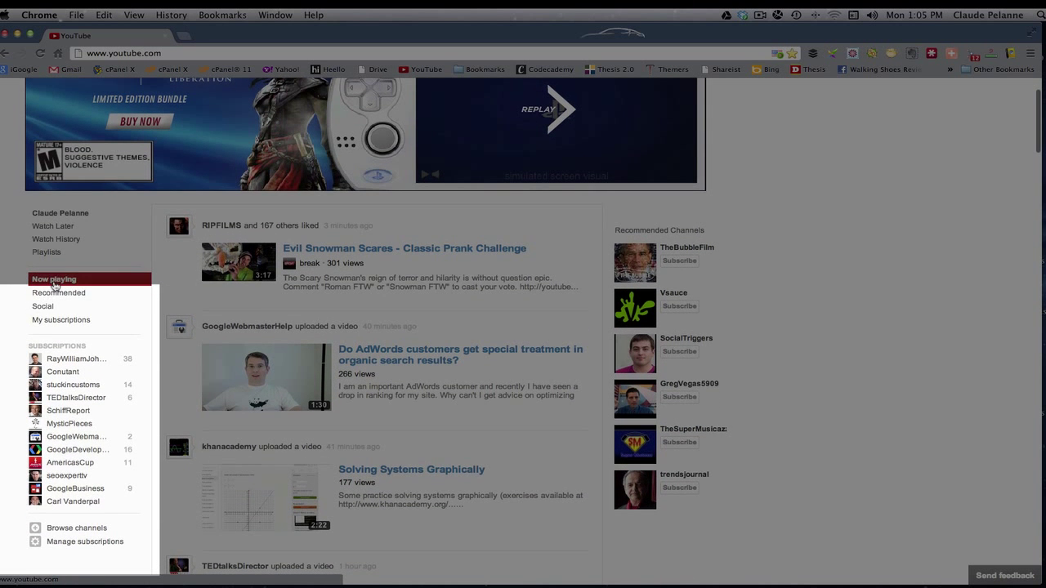
pyautogui.scroll(-4, 49, 311)
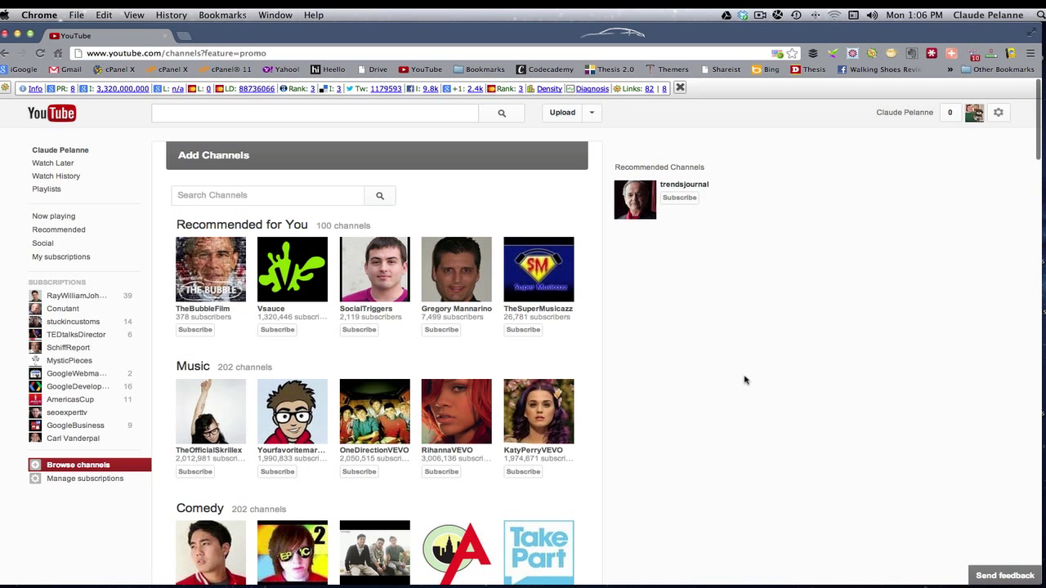
pyautogui.rightClick(506, 324)
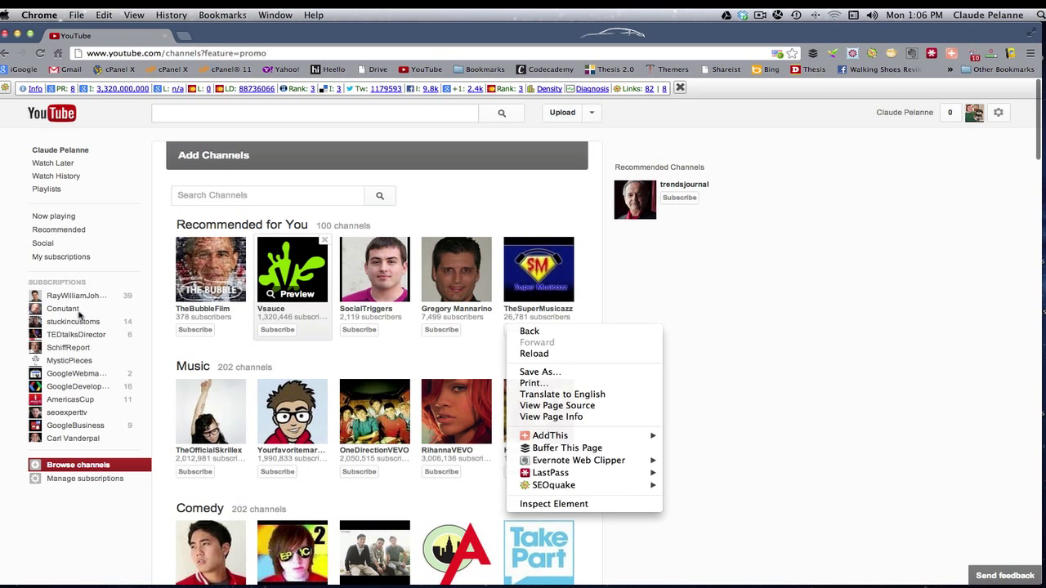
pyautogui.click(868, 353)
# Step: Reload the channel browsing page and return to the home feed
pyautogui.scroll(-5, 862, 354)
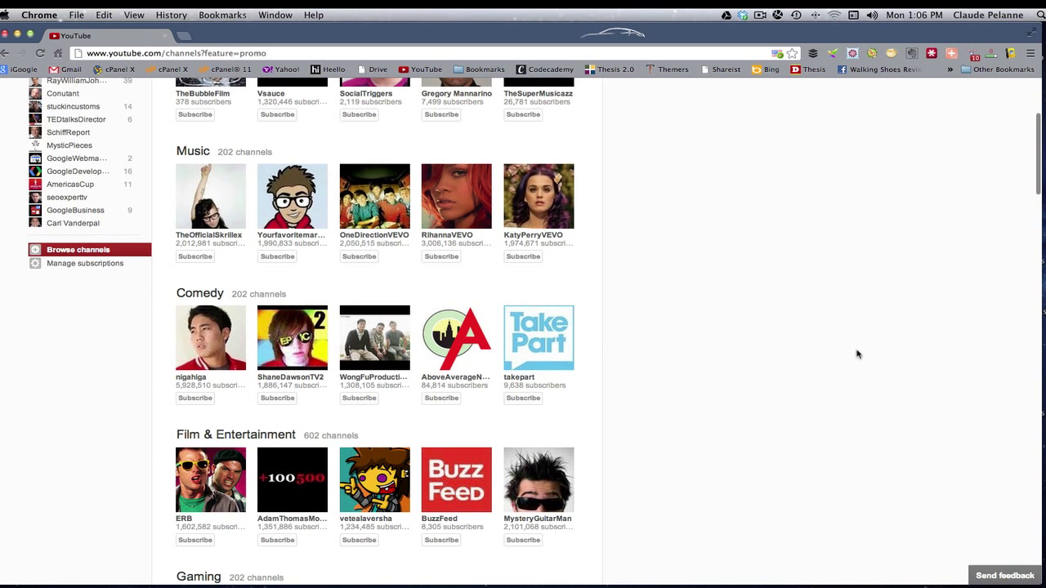
pyautogui.rightClick(857, 353)
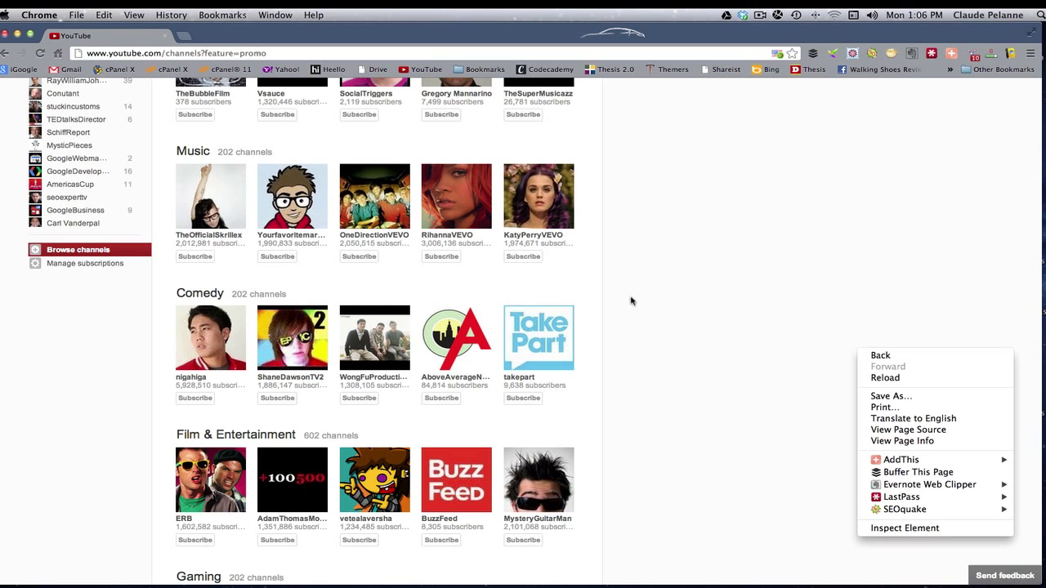
pyautogui.press('super+r')
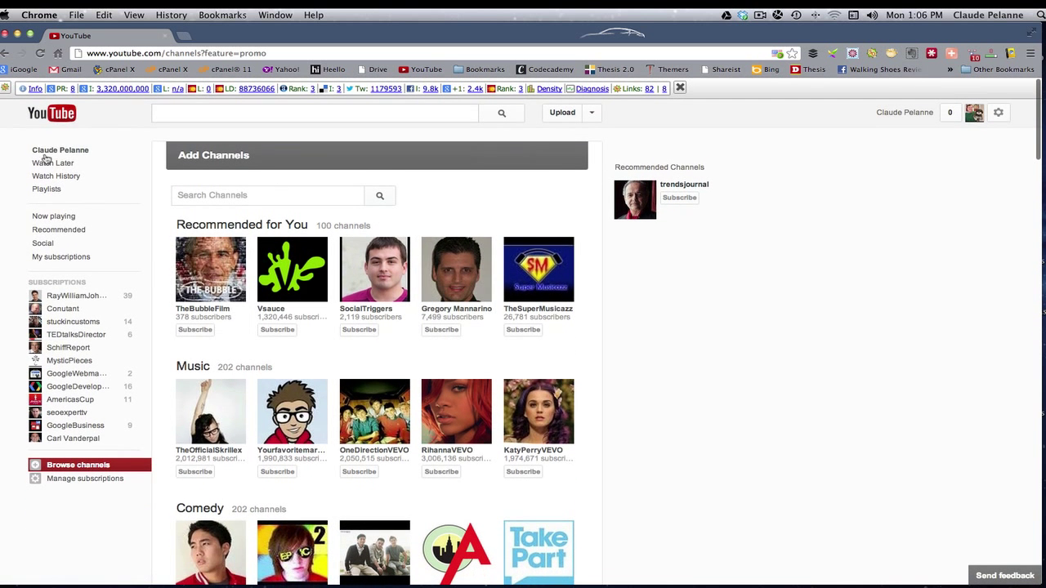
pyautogui.click(58, 115)
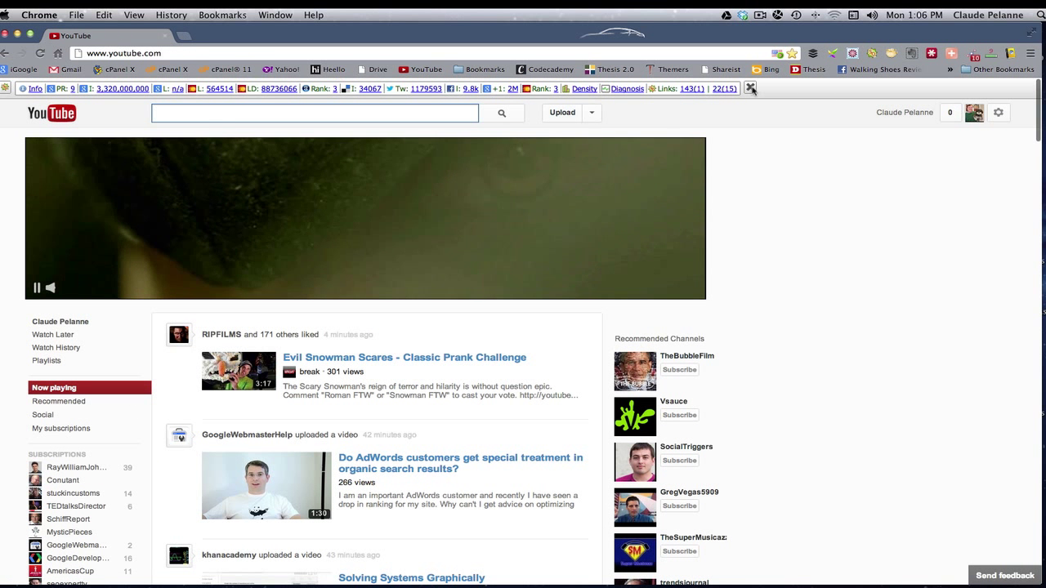
pyautogui.click(749, 88)
pyautogui.click(590, 91)
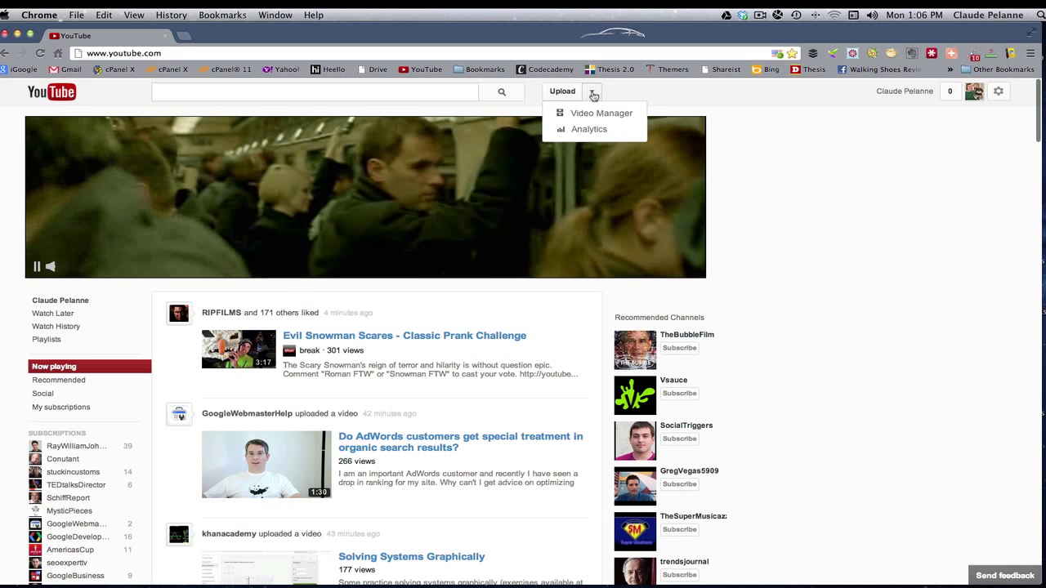
pyautogui.click(587, 118)
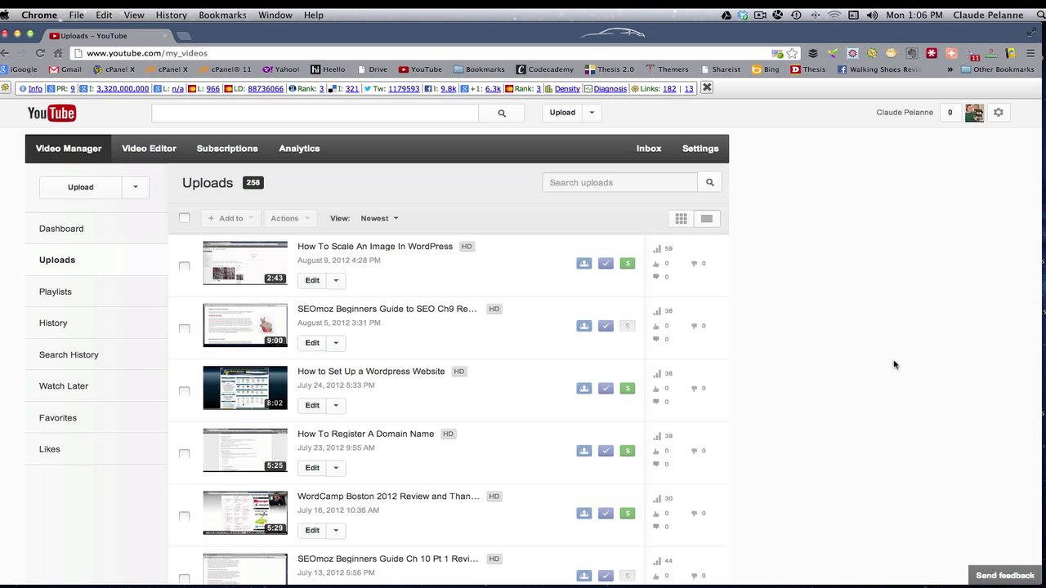
# Step: Expand the Inbox's newest comment and follow it to the Garageband To MP3 video
pyautogui.click(647, 153)
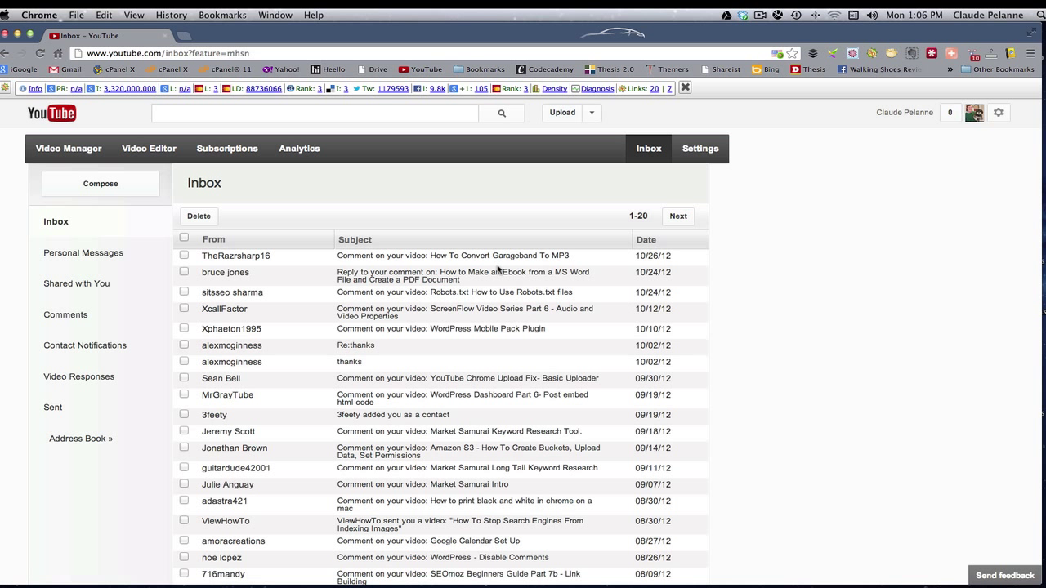
pyautogui.click(451, 257)
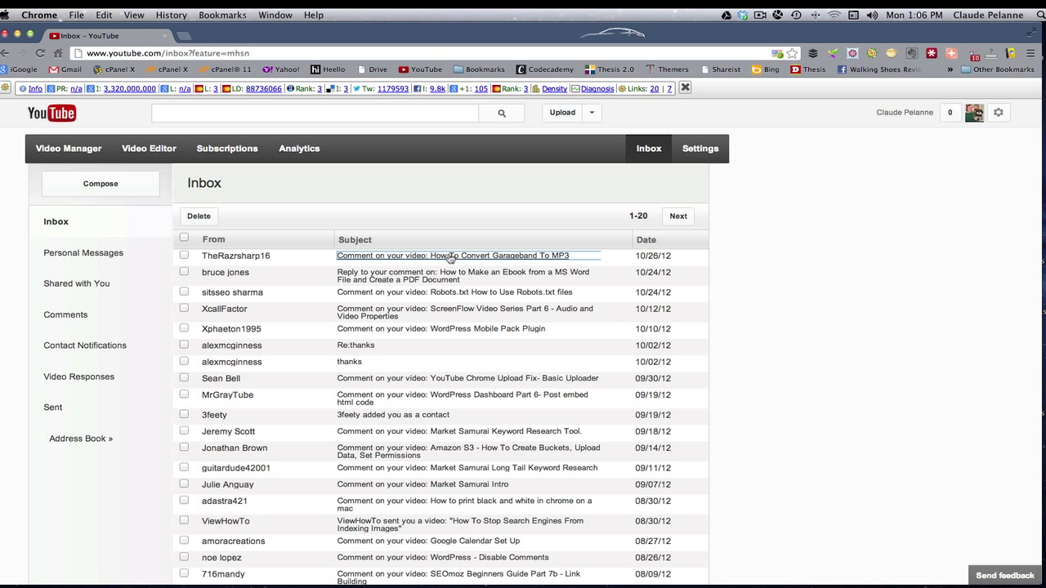
pyautogui.click(569, 294)
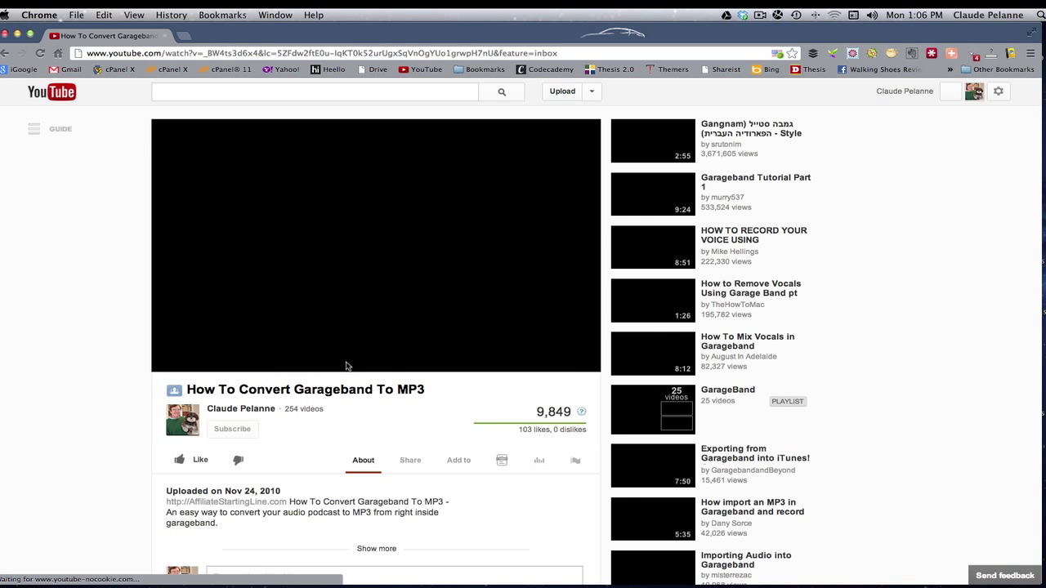
# Step: Scroll the Garageband To MP3 video page down to the Linked Comment
pyautogui.scroll(-2, 70, 397)
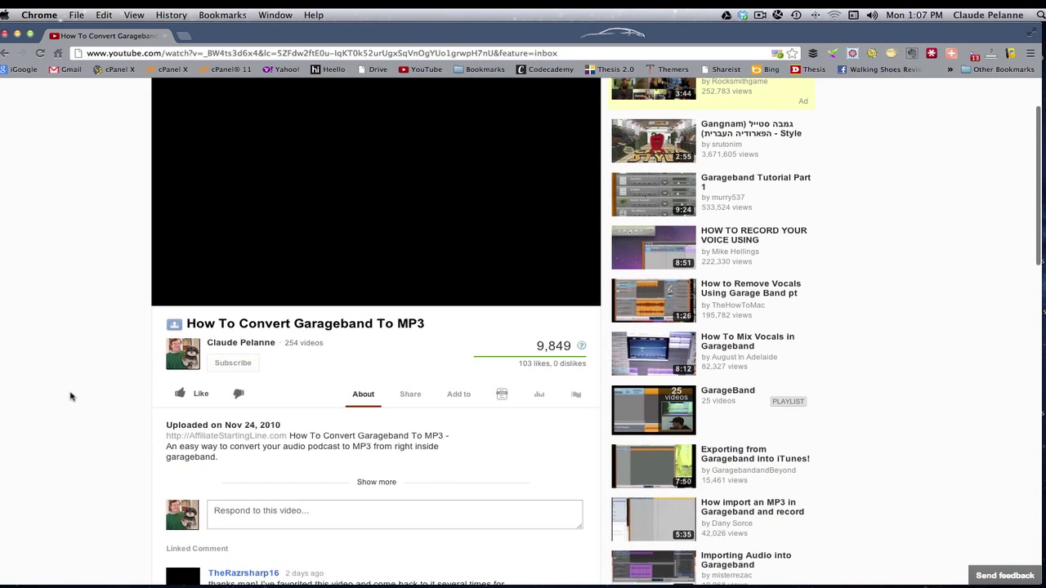
pyautogui.scroll(-5, 70, 397)
pyautogui.scroll(-2, 82, 384)
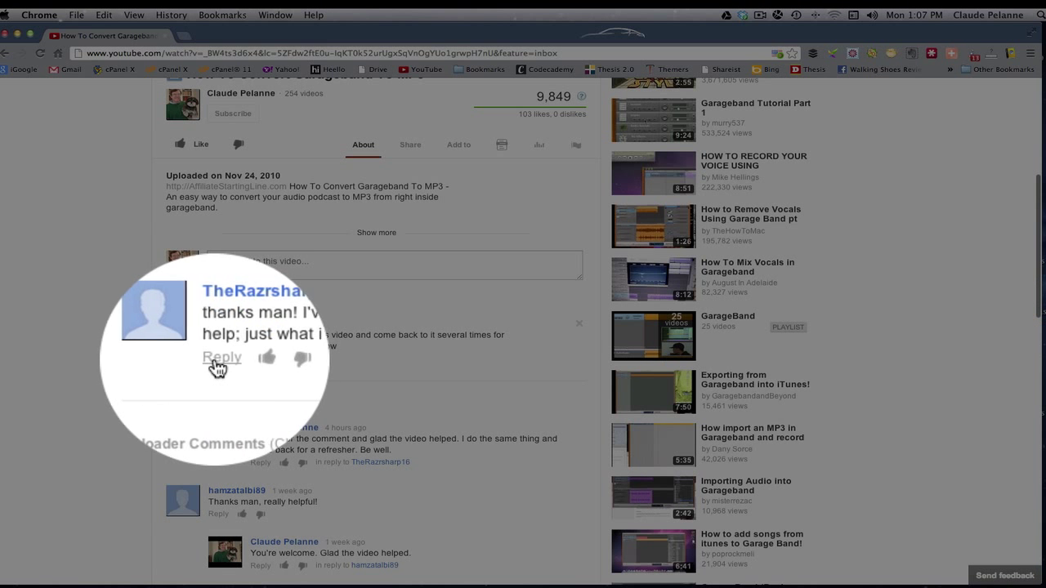
pyautogui.scroll(1, 214, 368)
pyautogui.scroll(5, 183, 226)
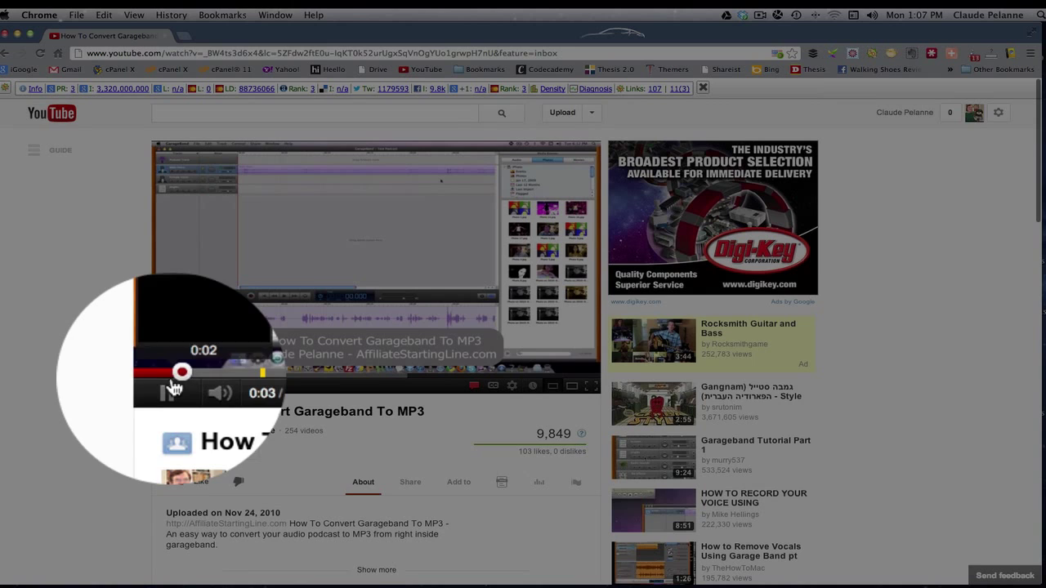
pyautogui.scroll(-2, 159, 392)
pyautogui.scroll(-5, 155, 362)
pyautogui.scroll(-2, 215, 292)
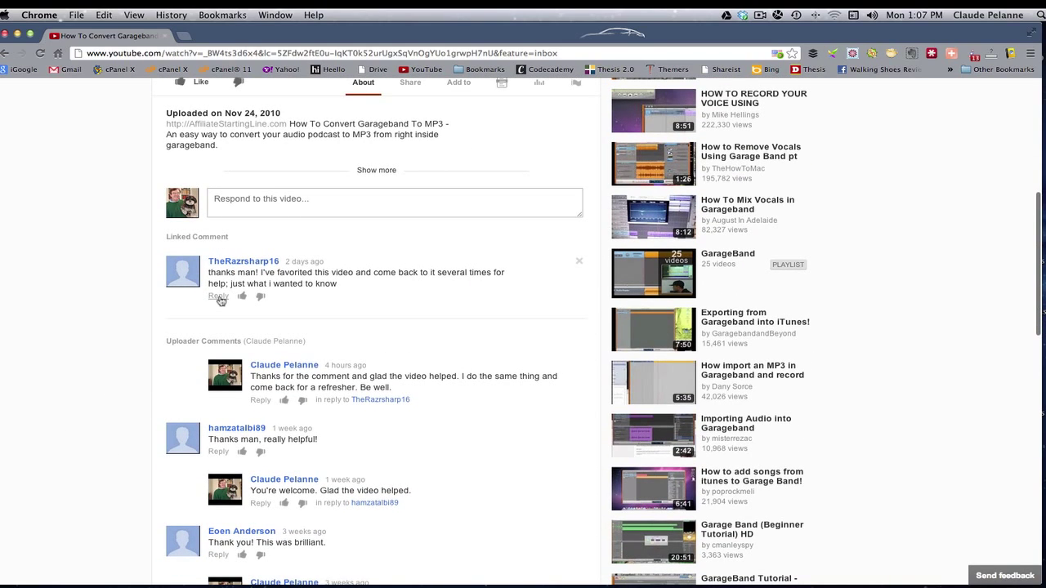
# Step: Start and cancel a reply, then show the comment's remove, spam and block options
pyautogui.click(218, 297)
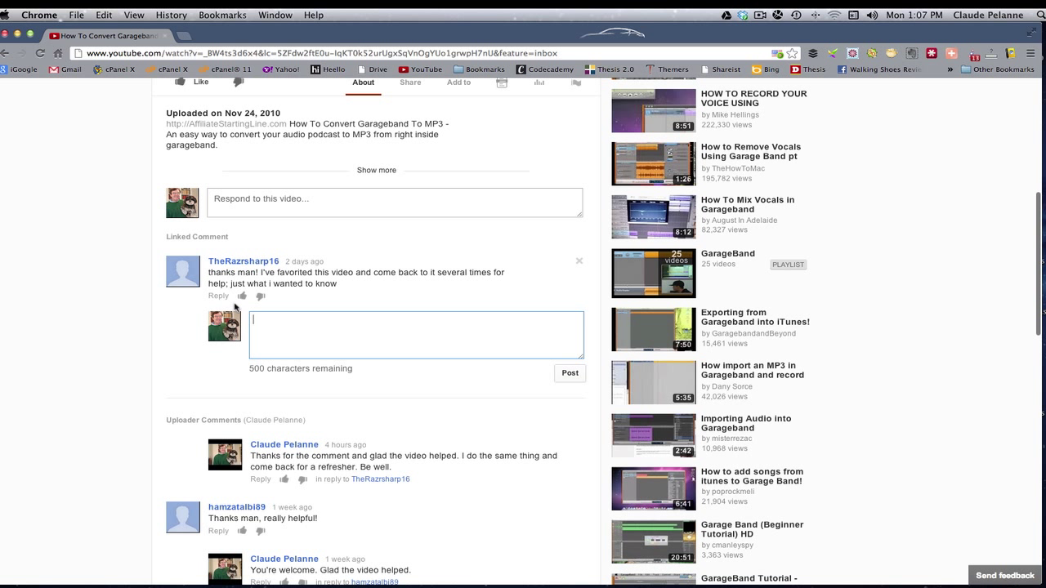
pyautogui.click(219, 297)
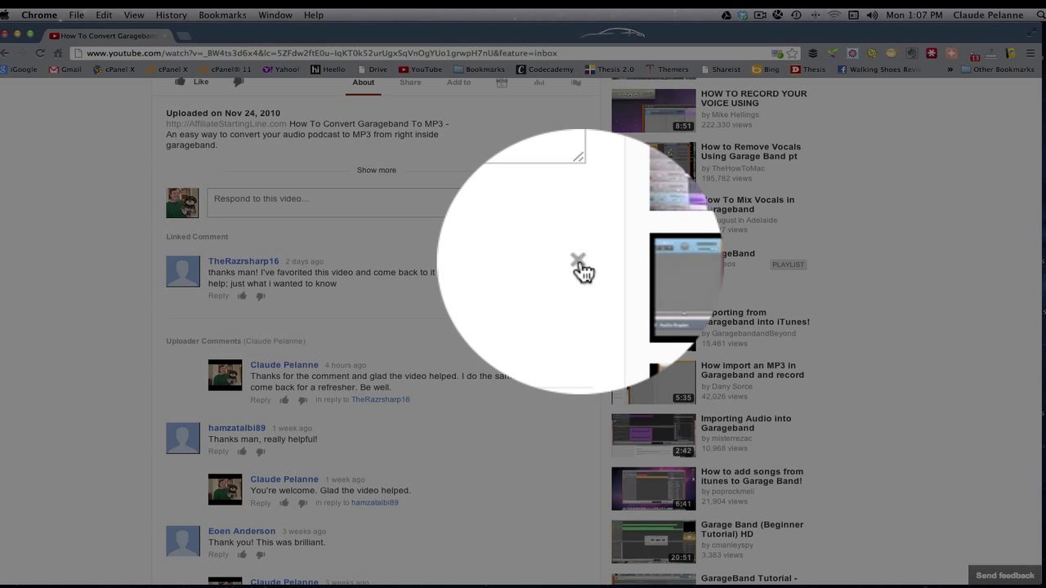
pyautogui.click(579, 262)
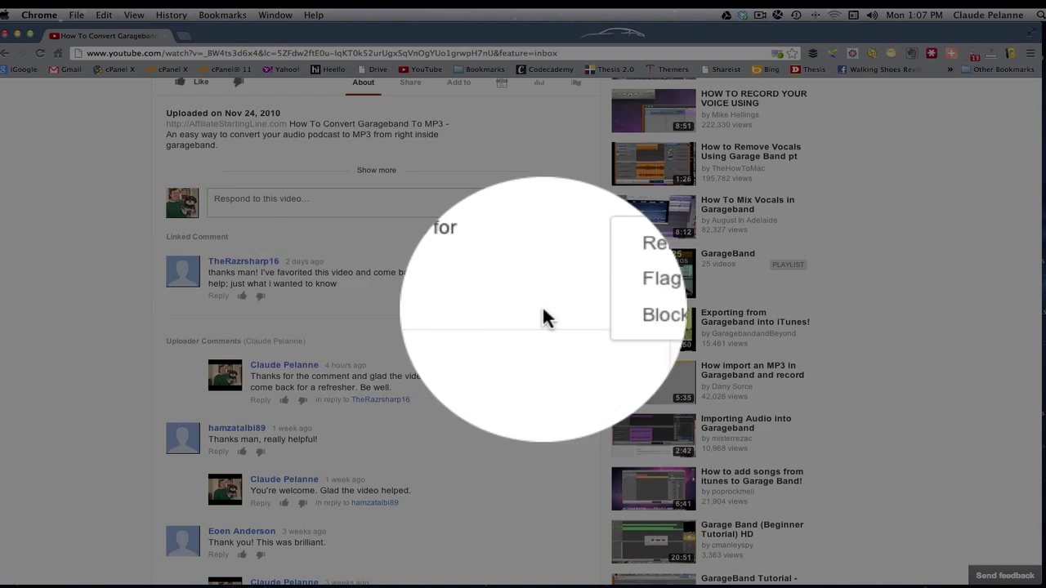
# Step: Scroll to the top of the Garageband video page and go back to the Inbox
pyautogui.scroll(3, 446, 290)
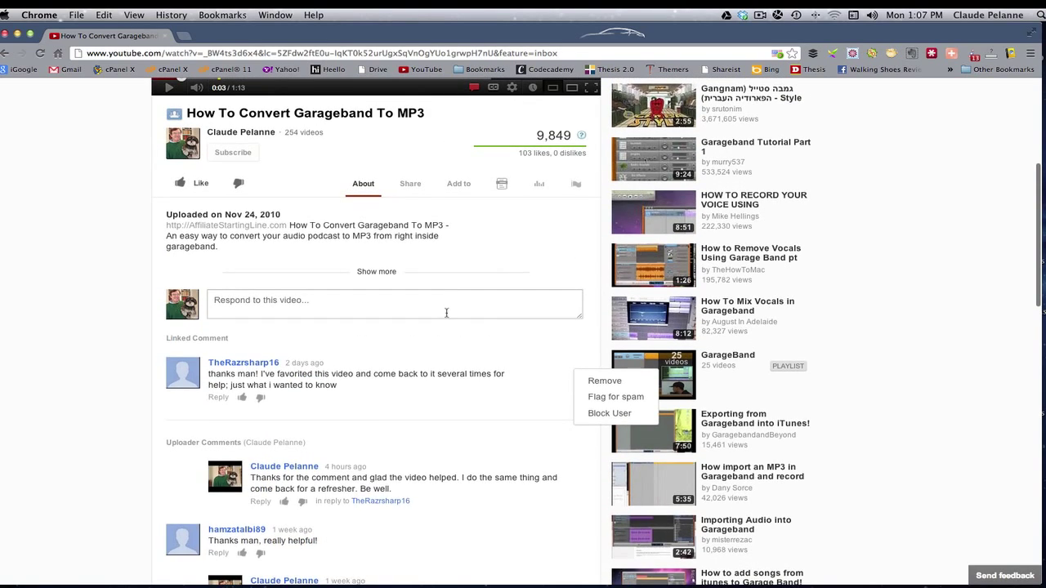
pyautogui.scroll(1, 447, 302)
pyautogui.scroll(2, 447, 314)
pyautogui.scroll(-3, 446, 317)
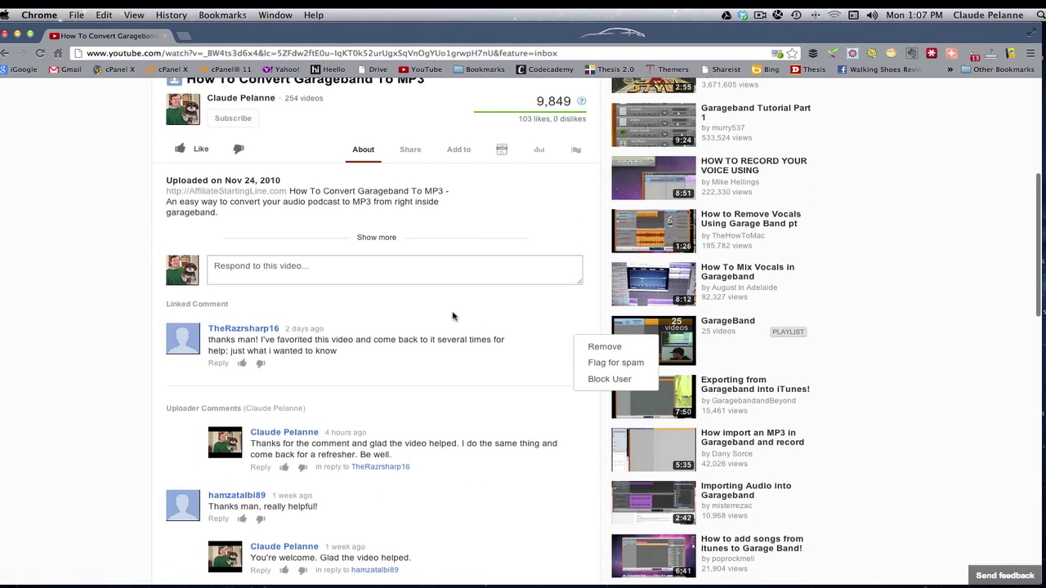
pyautogui.scroll(3, 522, 360)
pyautogui.scroll(1, 481, 282)
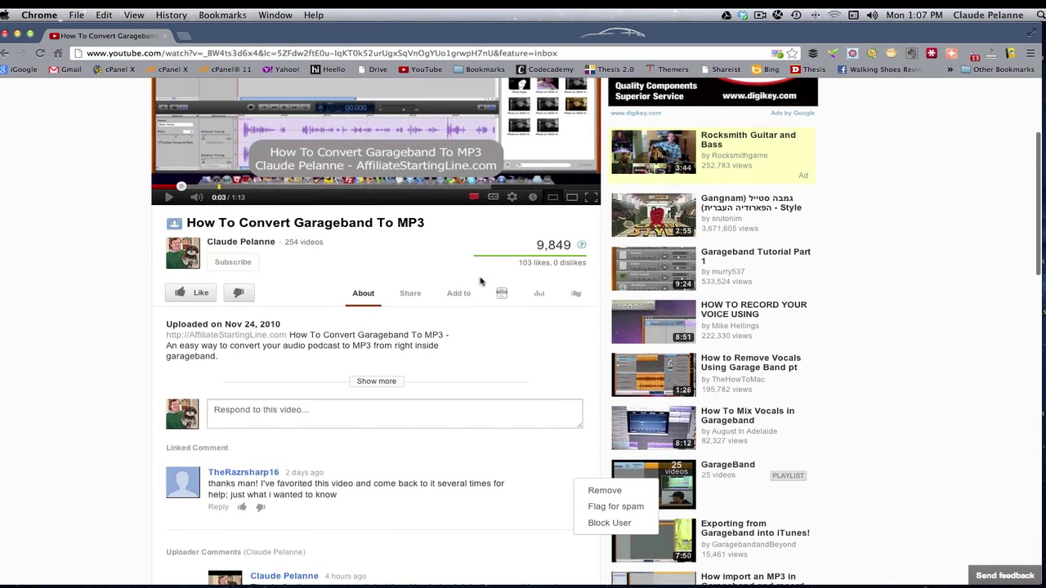
pyautogui.scroll(4, 472, 280)
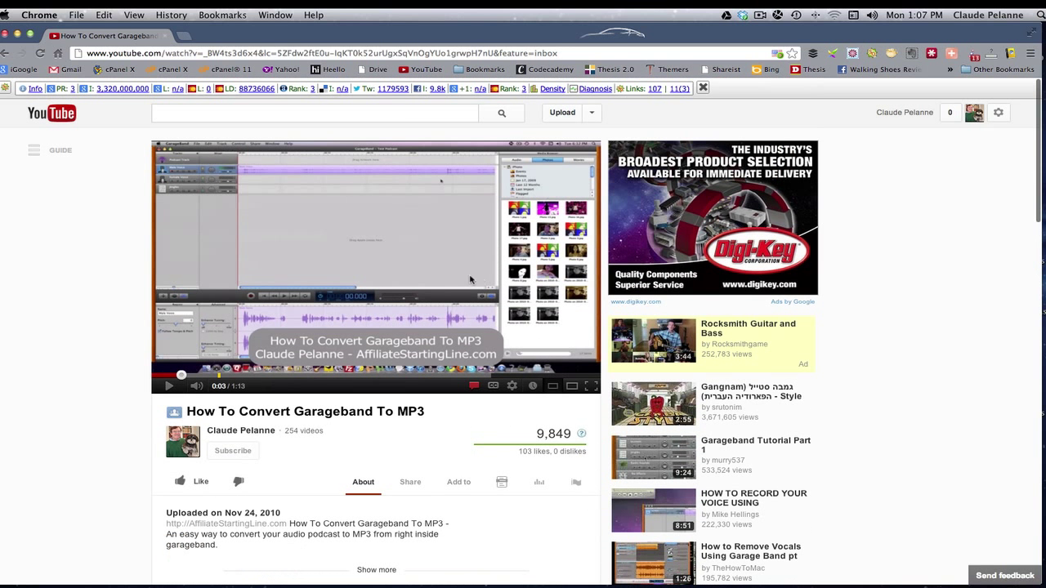
pyautogui.click(4, 54)
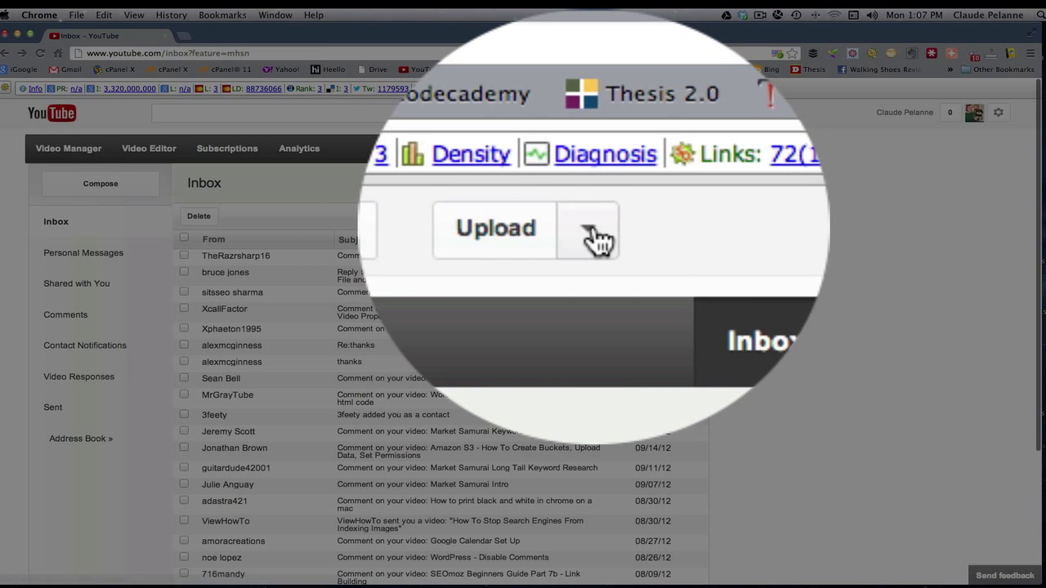
# Step: Reveal the Upload quick links for Video Manager and Analytics, then open InVideo Programming settings
pyautogui.click(591, 114)
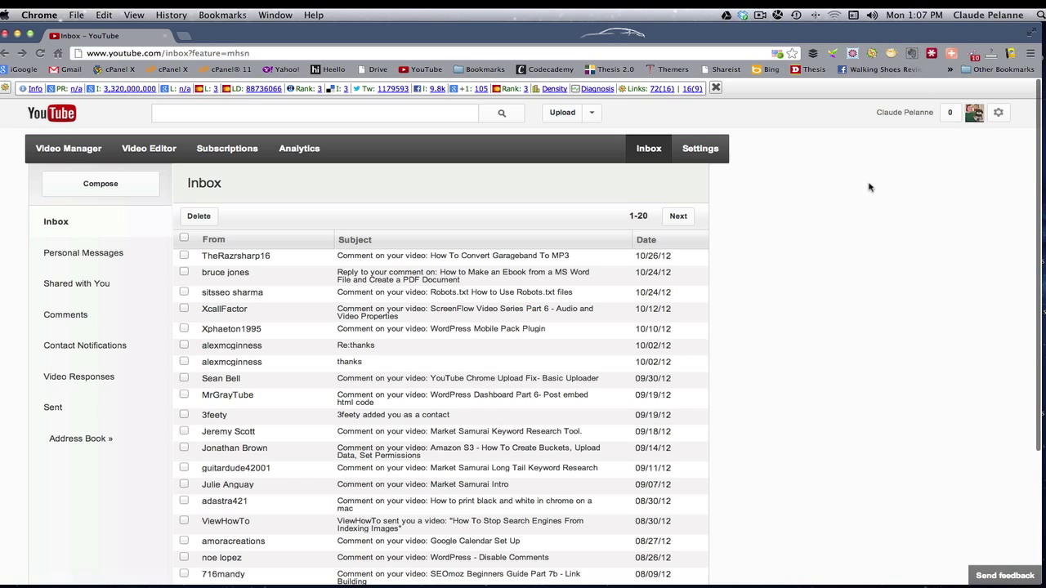
pyautogui.scroll(-1, 861, 187)
pyautogui.scroll(-2, 859, 187)
pyautogui.scroll(3, 809, 184)
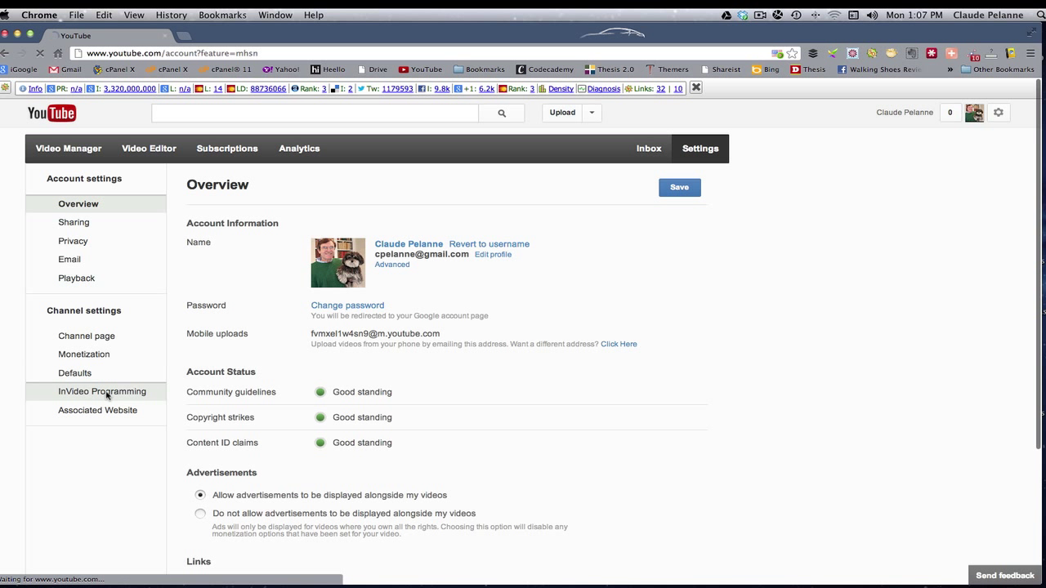
pyautogui.click(107, 395)
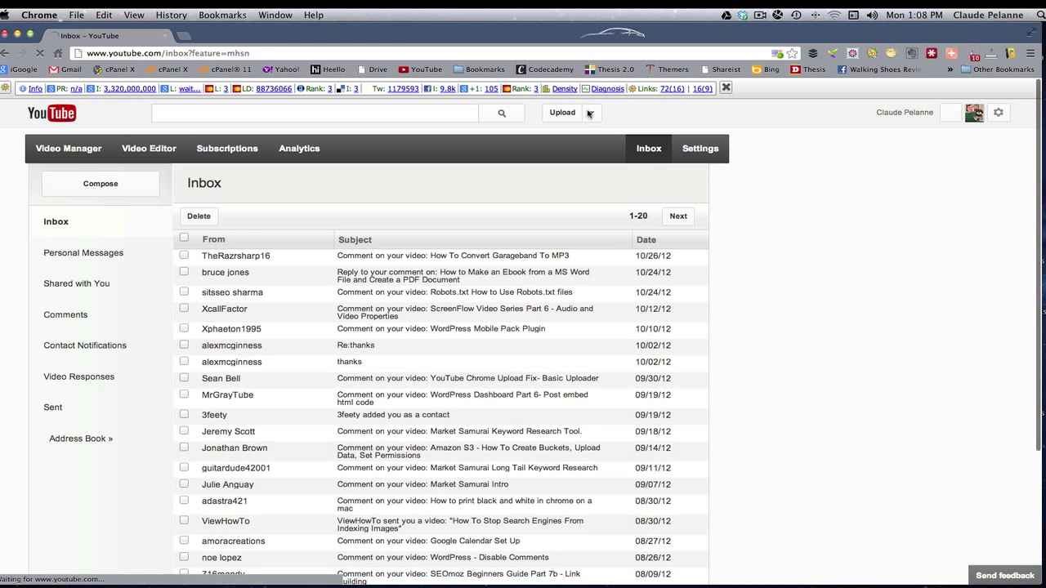
# Step: Reveal the Upload dropdown's Video Manager and Analytics quick links
pyautogui.click(592, 114)
# Step: Go to the Video Manager uploads list and hide the SEO extension bar
pyautogui.click(599, 134)
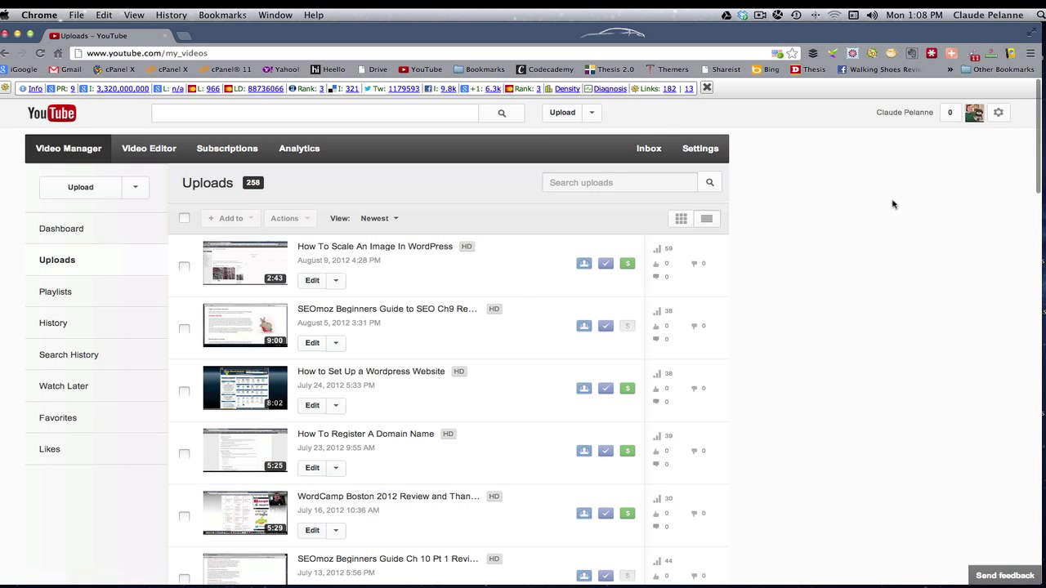
pyautogui.click(707, 89)
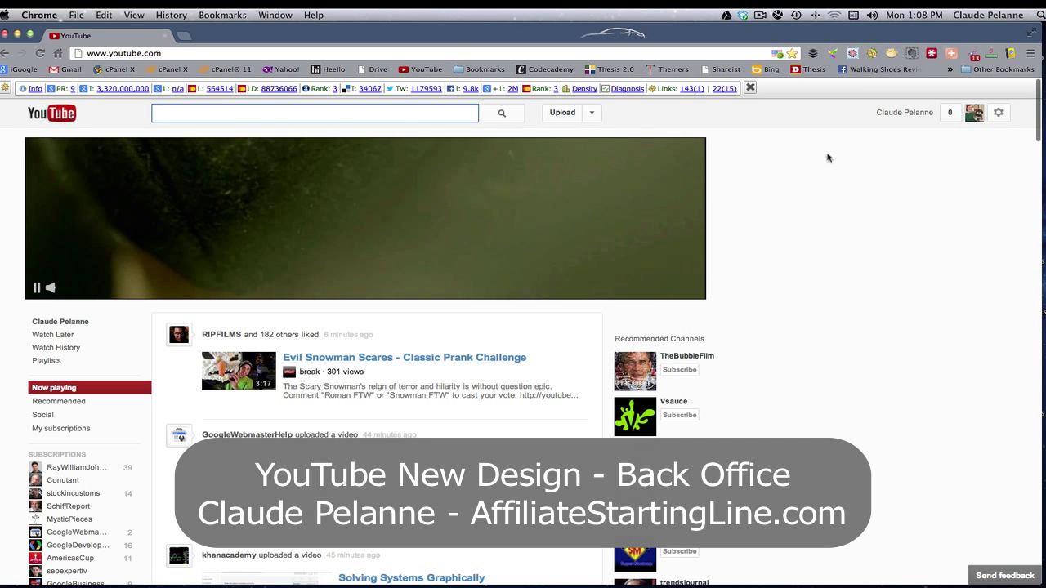
# Step: Open and close the Upload quick links without choosing one, then hide the SEO bar
pyautogui.click(591, 115)
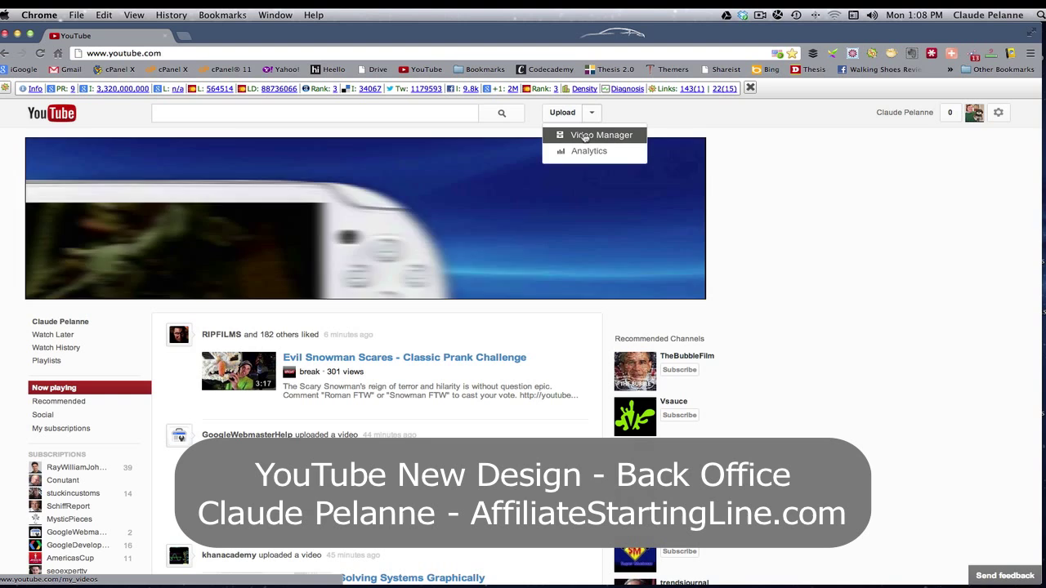
pyautogui.click(815, 178)
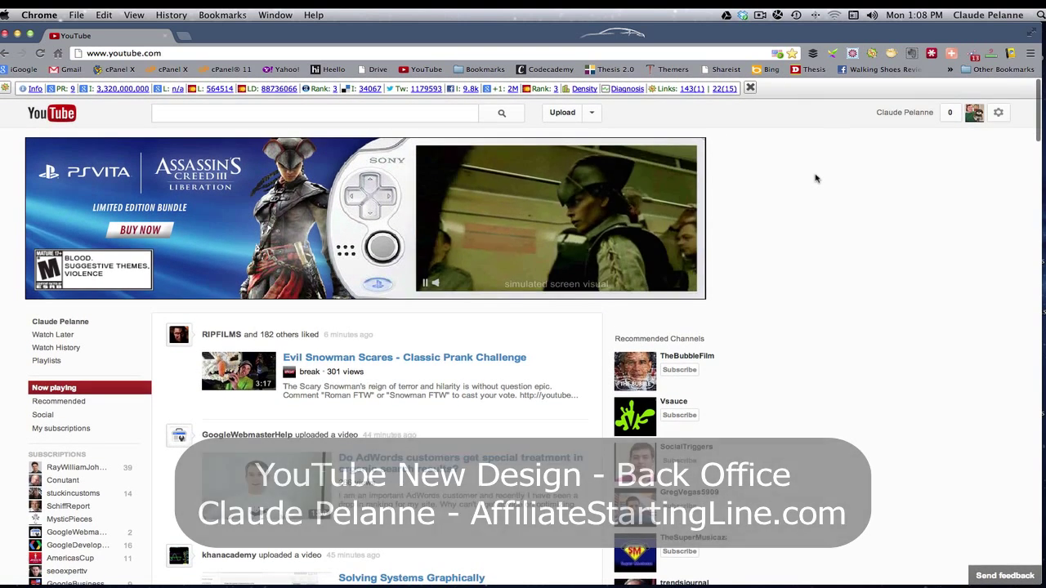
pyautogui.click(750, 88)
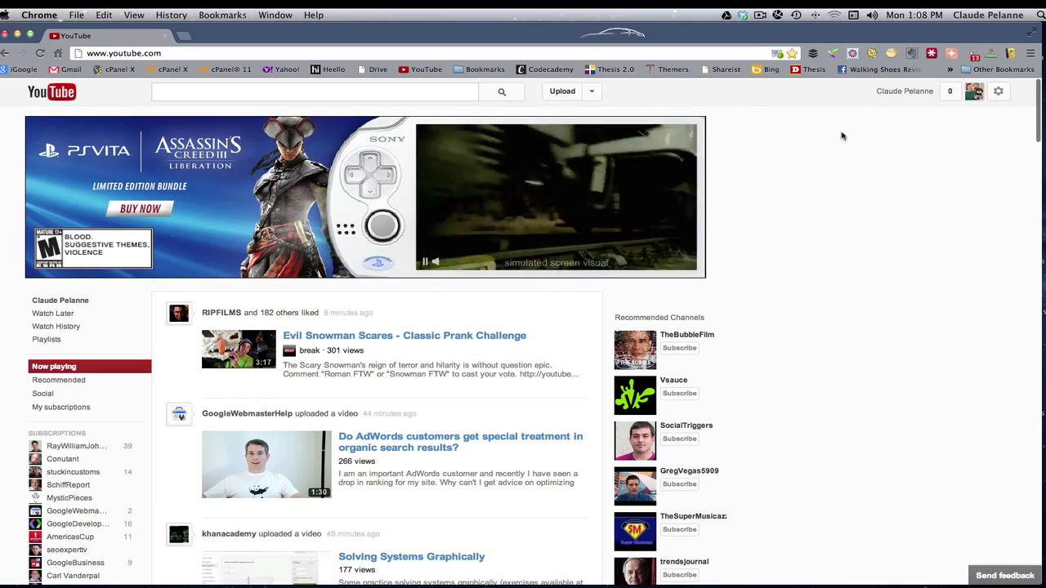